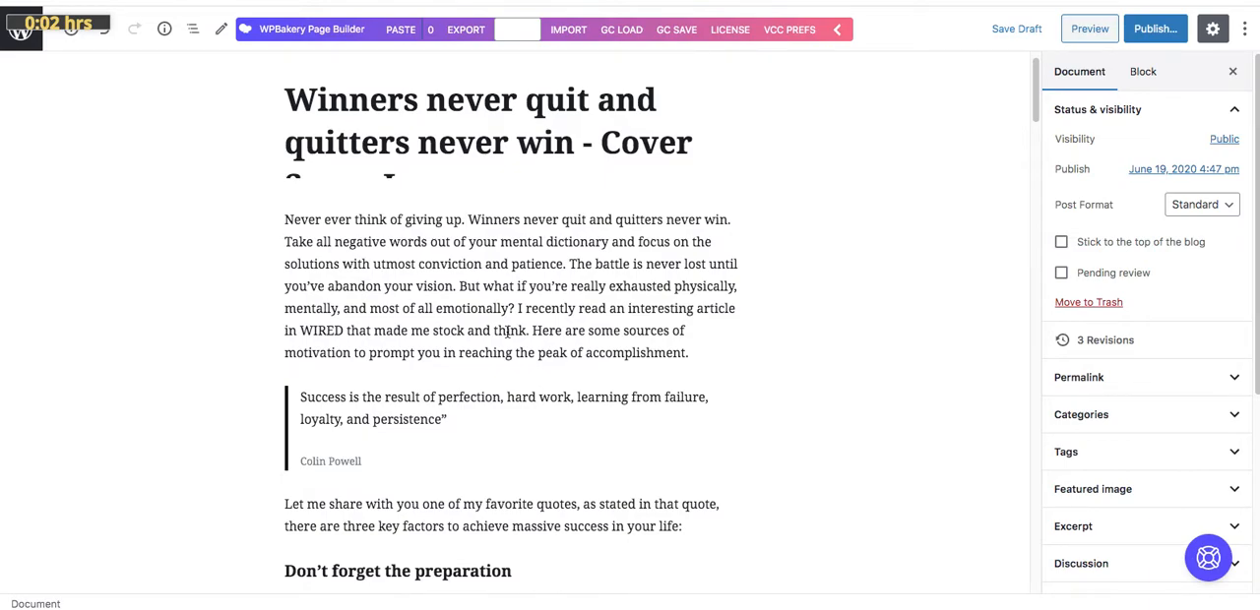
{"action": "left_click", "coordinate": [488, 321]}
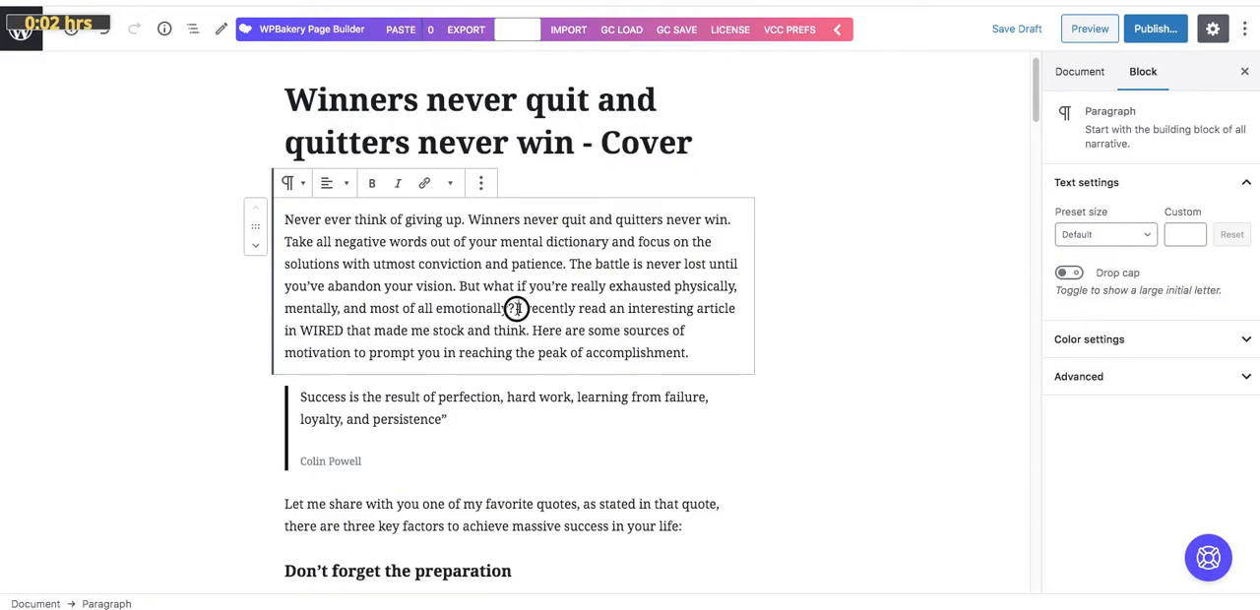
{"action": "left_click_drag", "start_coordinate": [516, 308], "coordinate": [524, 331]}
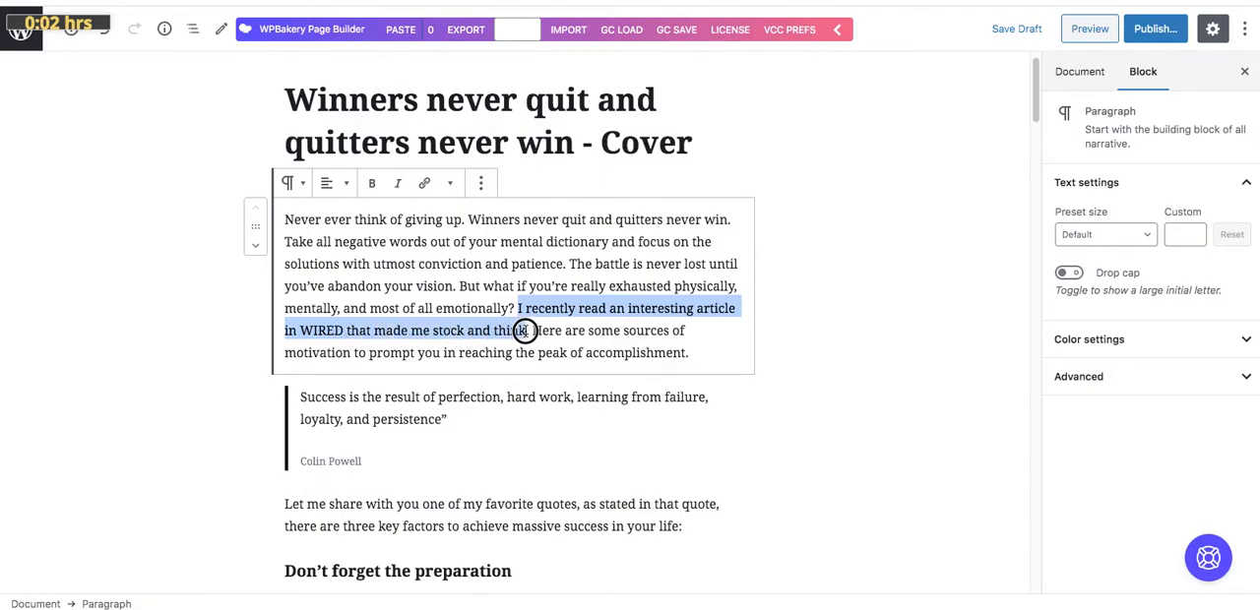
{"action": "left_click_drag", "start_coordinate": [524, 331], "coordinate": [528, 332]}
{"action": "left_click", "coordinate": [424, 185]}
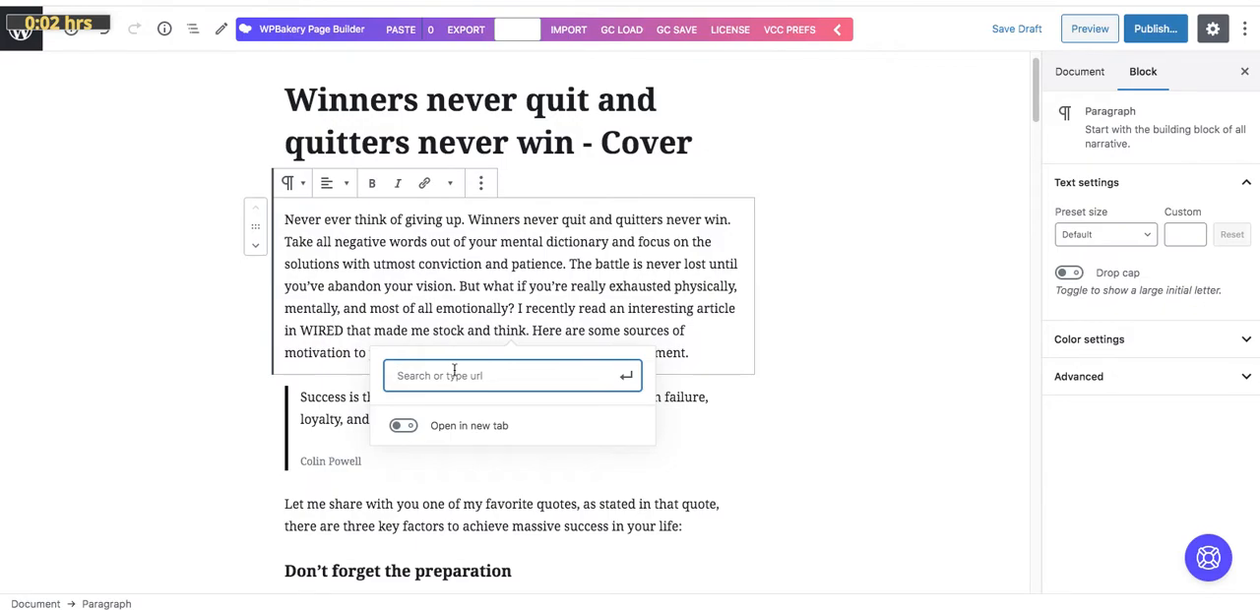
{"action": "type", "text": "https://www.wired.com/2020/06/geeks-guide-shark-movies/"}
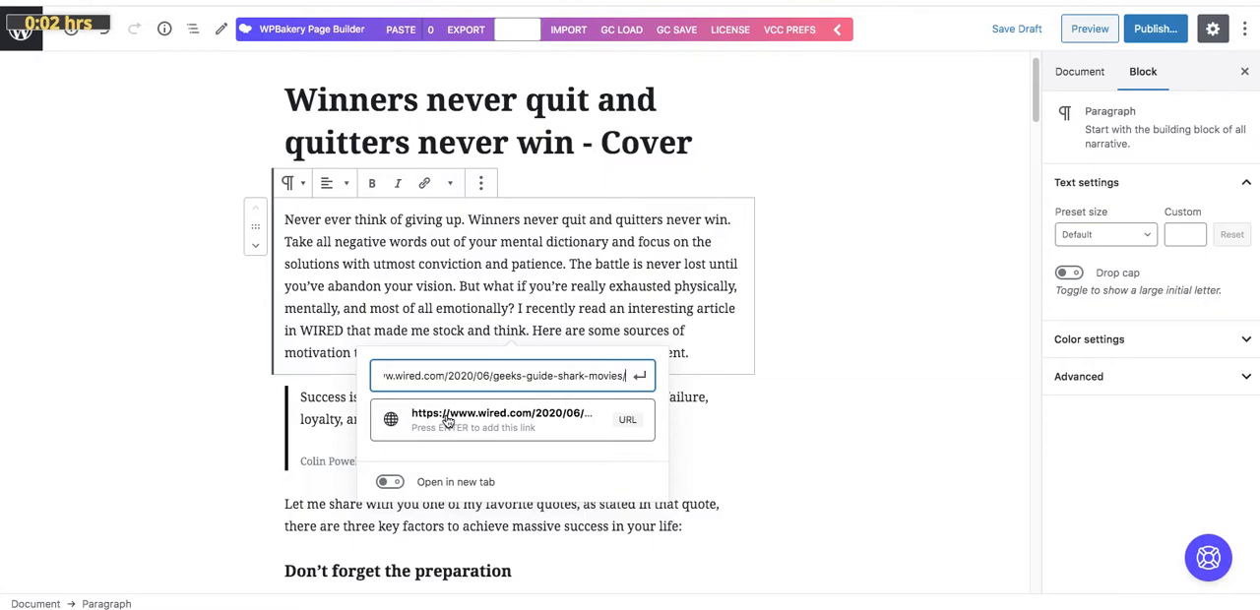
{"action": "left_click", "coordinate": [392, 482]}
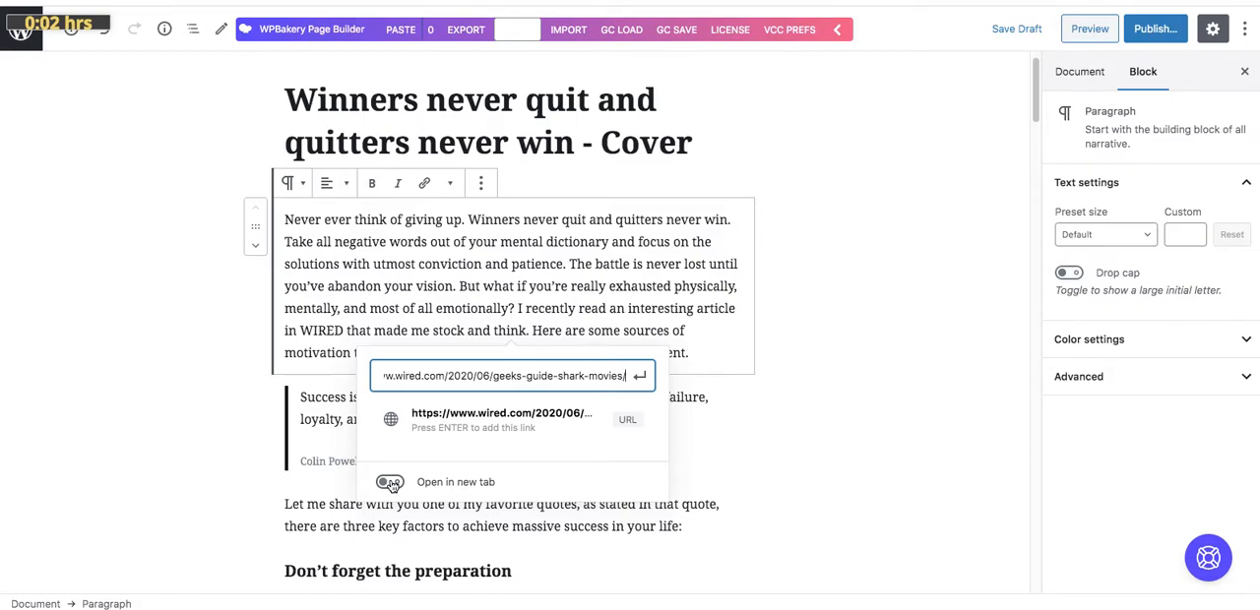
{"action": "left_click", "coordinate": [390, 484]}
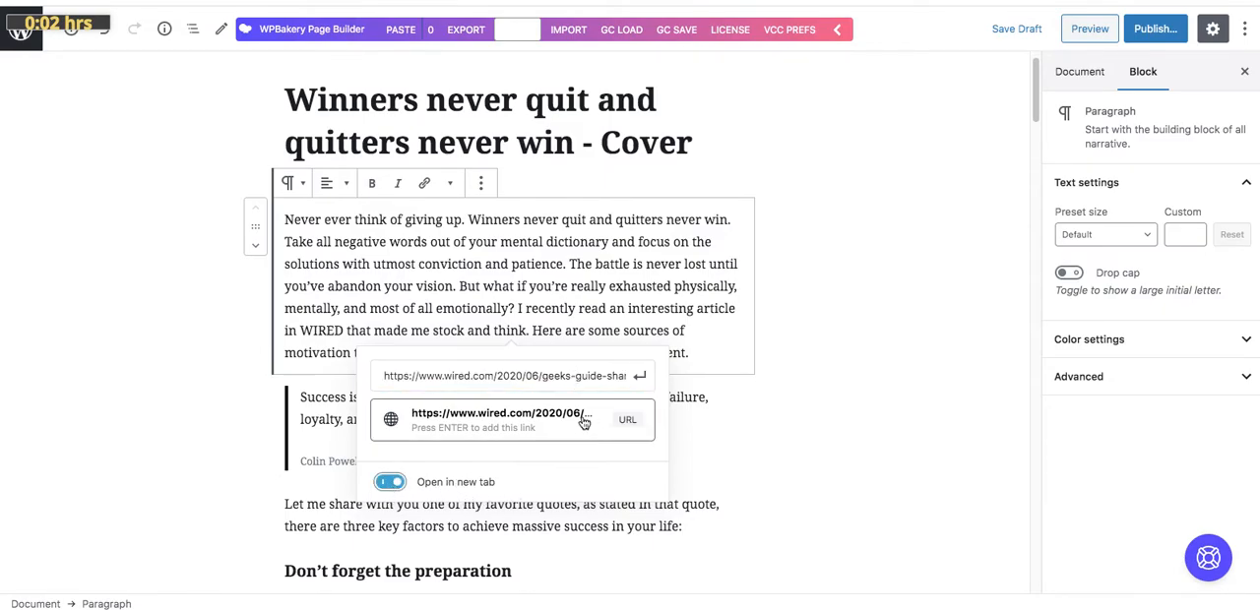
{"action": "left_click", "coordinate": [544, 420]}
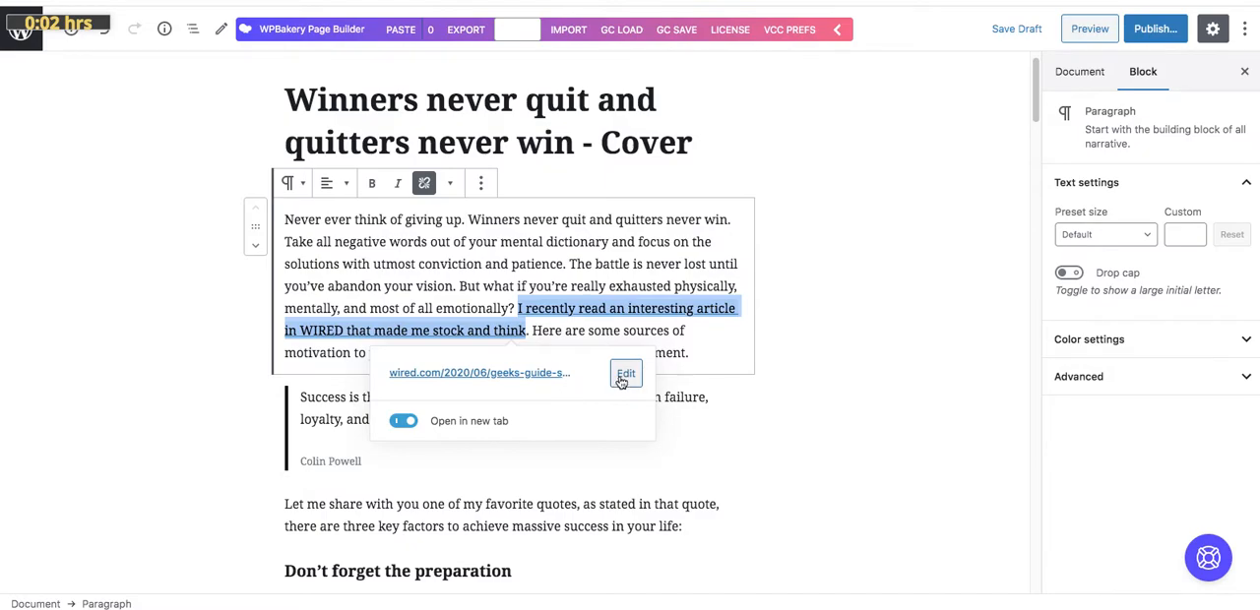
{"action": "left_click", "coordinate": [575, 333]}
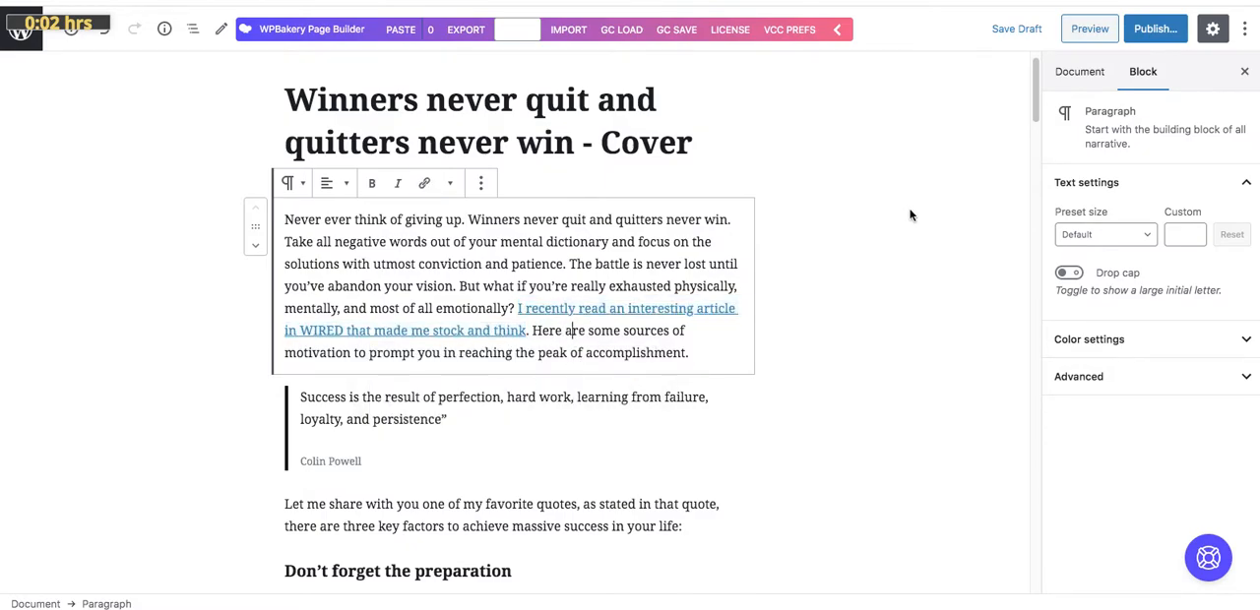
Preview the post, test the WIRED link in the first paragraph, and return to the post editor
{"action": "left_click", "coordinate": [1082, 31]}
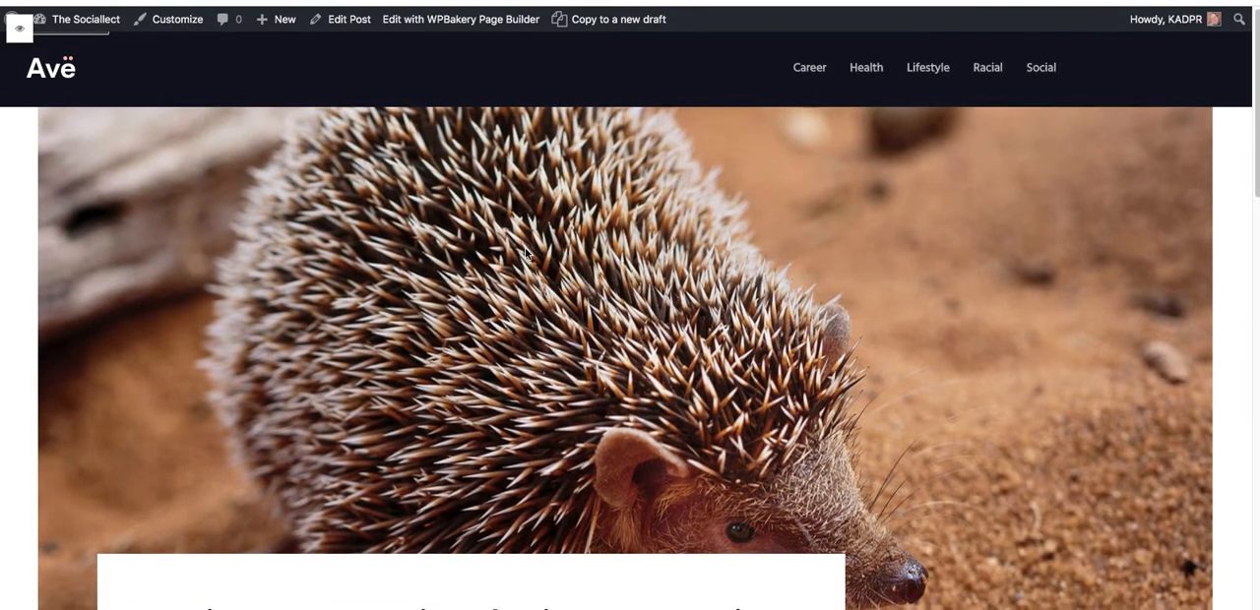
{"action": "scroll", "coordinate": [525, 254], "scroll_direction": "down", "scroll_amount": 5}
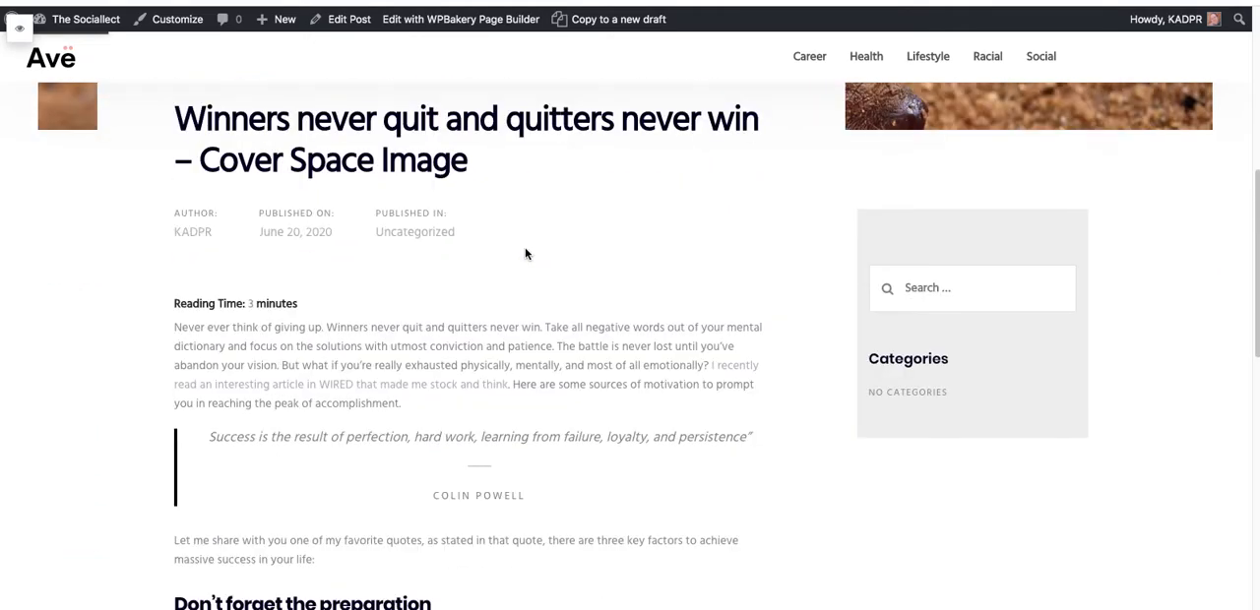
{"action": "scroll", "coordinate": [524, 254], "scroll_direction": "down", "scroll_amount": 2}
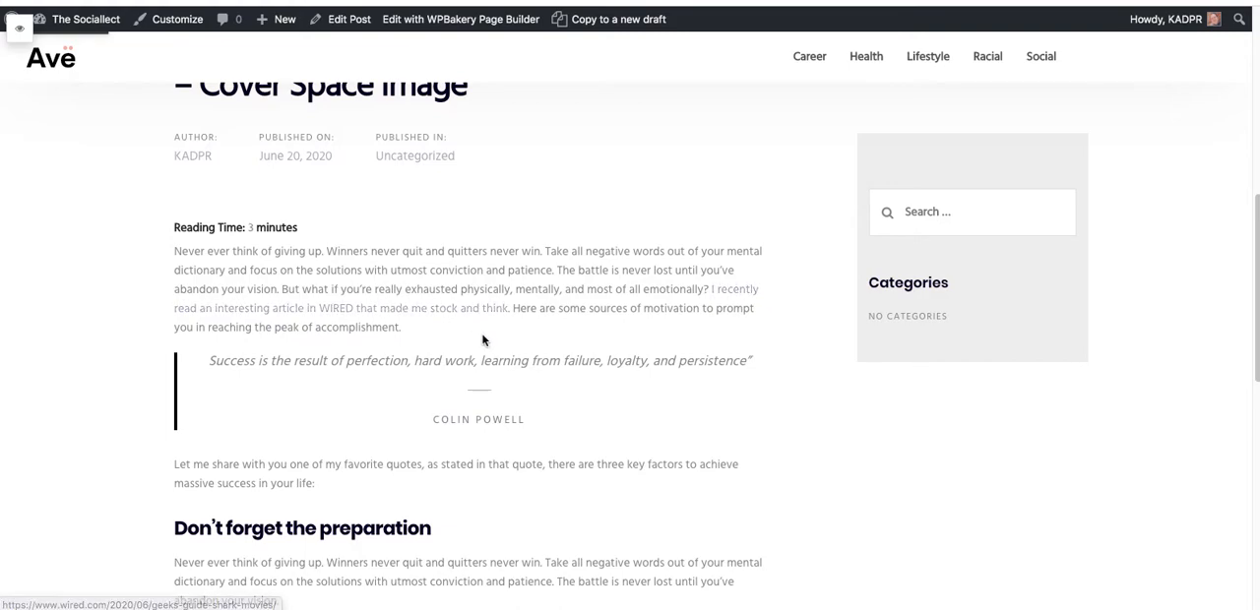
{"action": "left_click", "coordinate": [457, 313]}
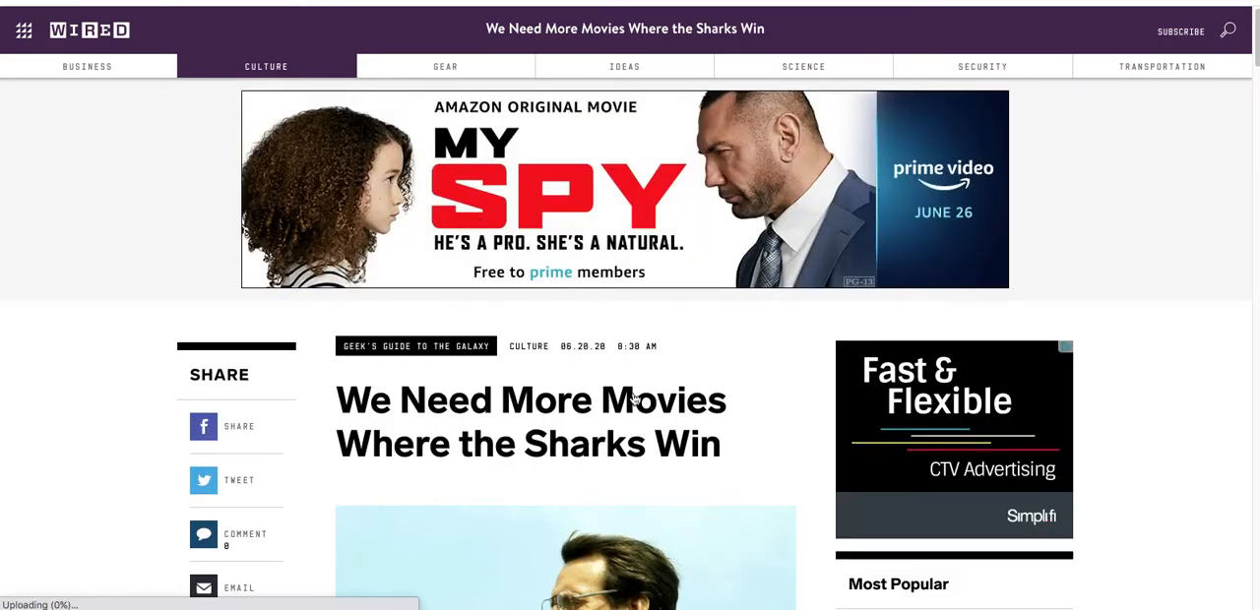
{"action": "scroll", "coordinate": [771, 421], "scroll_direction": "down", "scroll_amount": 2}
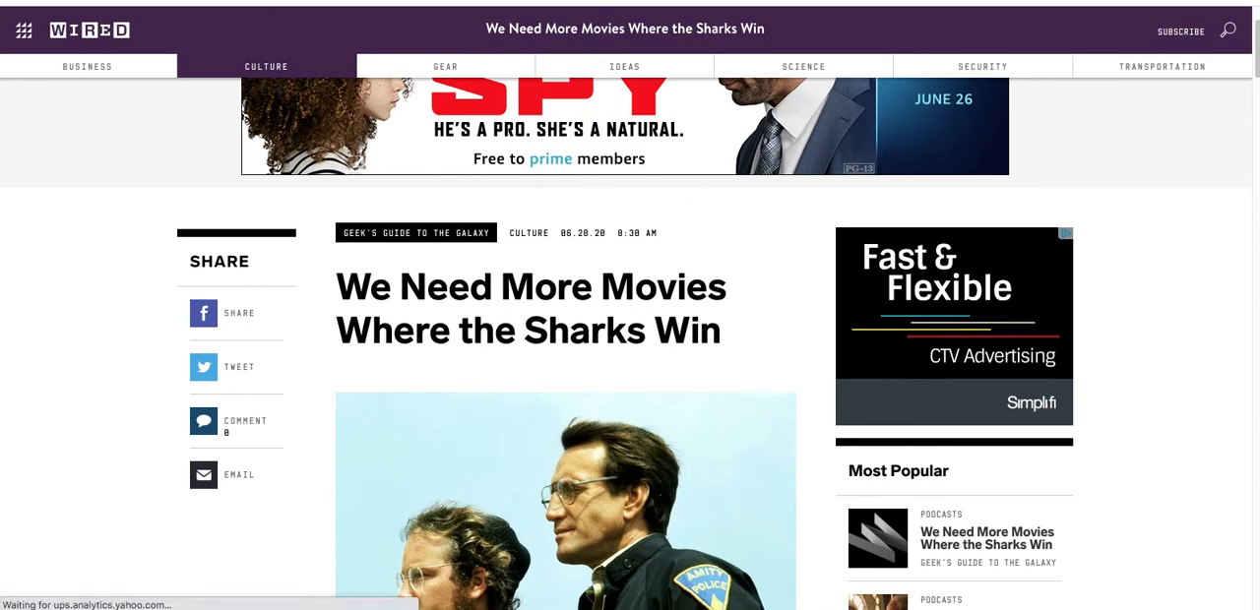
{"action": "left_click", "coordinate": [256, 2]}
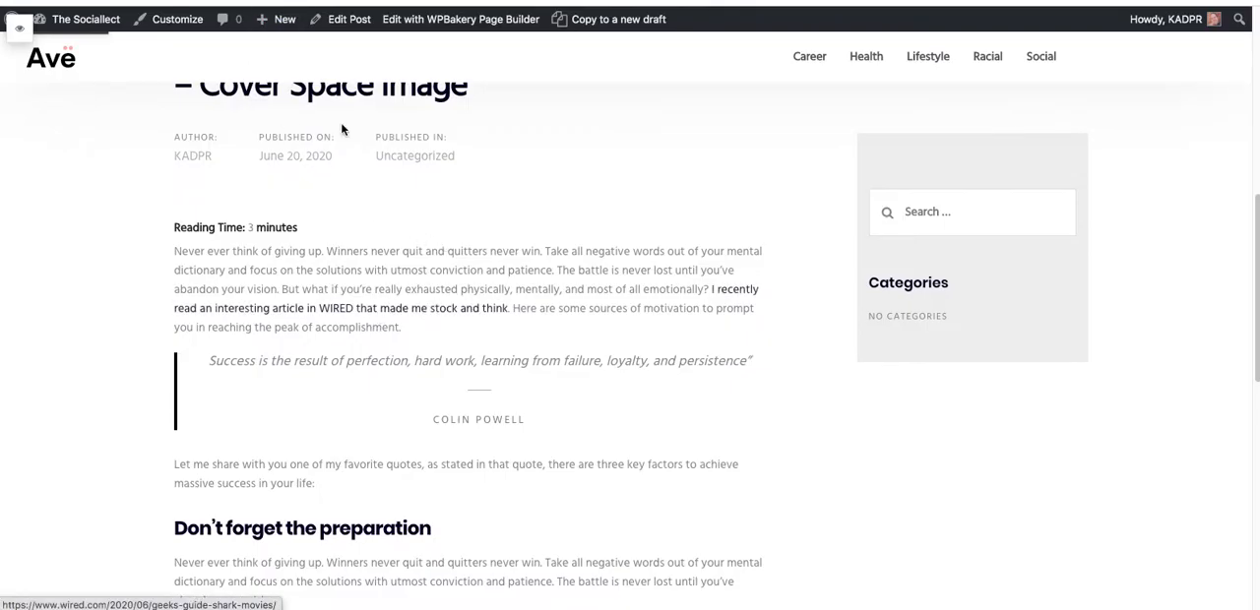
{"action": "left_click", "coordinate": [268, 2]}
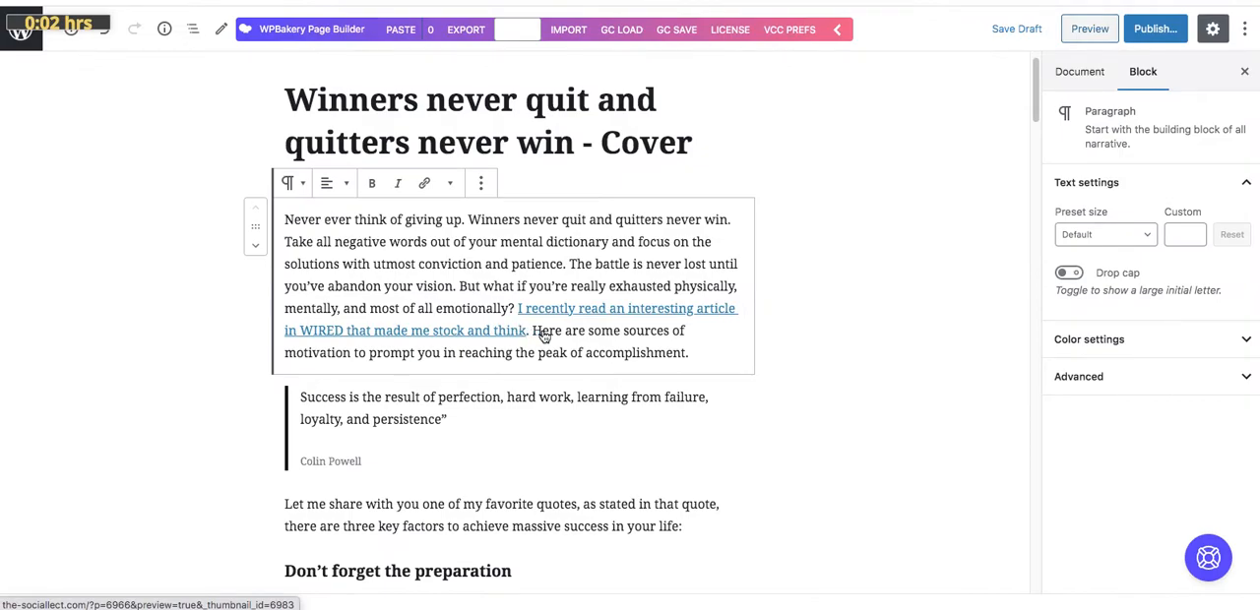
Make the linked WIRED sentence bold and set its text color to Vivid cyan blue
{"action": "left_click_drag", "start_coordinate": [522, 332], "coordinate": [521, 316]}
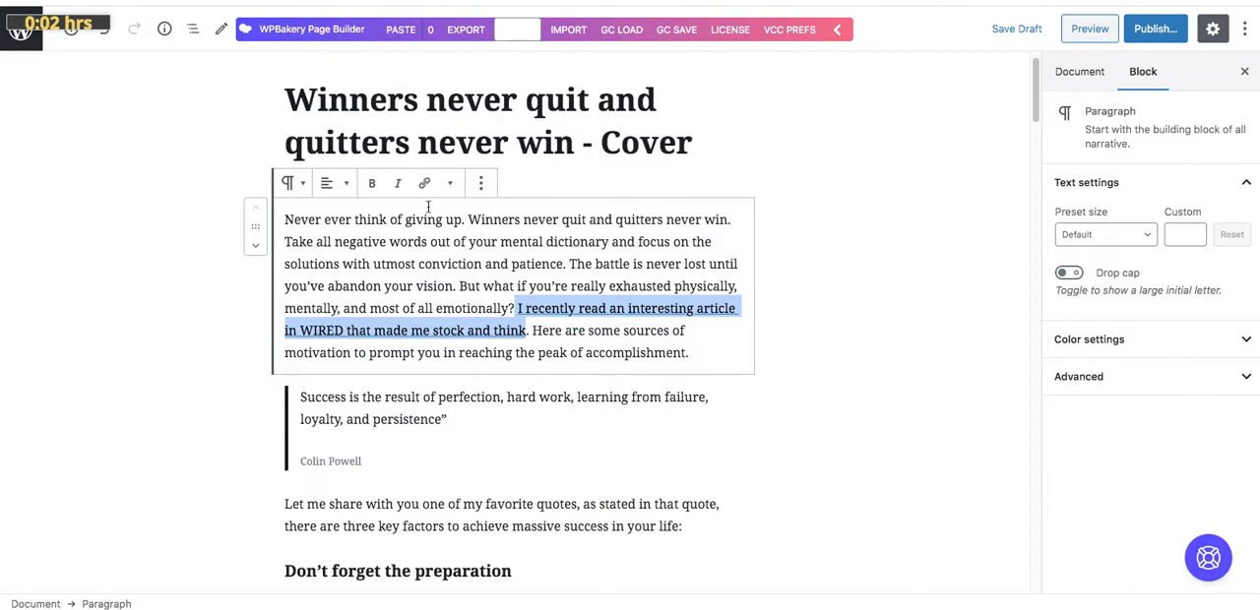
{"action": "left_click", "coordinate": [371, 183]}
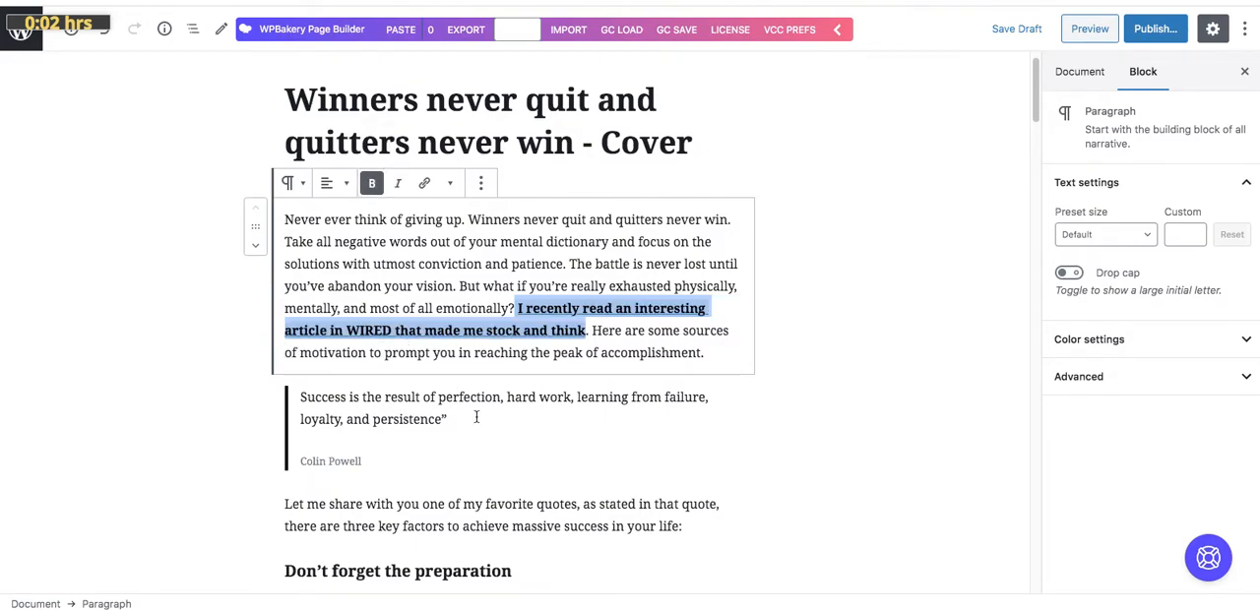
{"action": "left_click", "coordinate": [451, 187]}
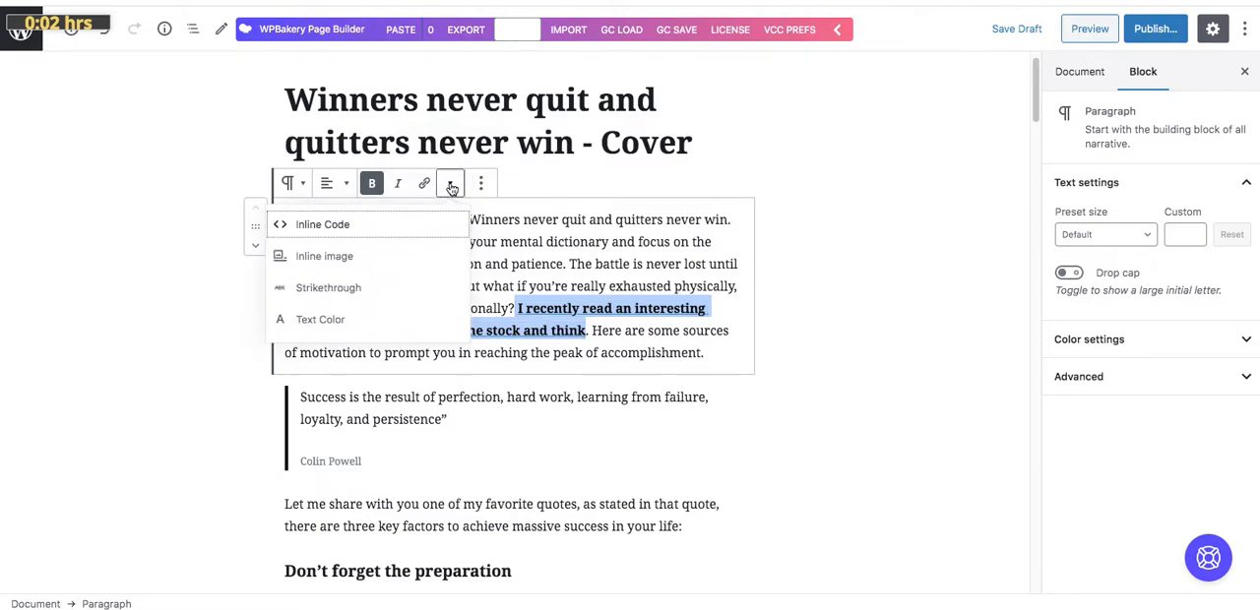
{"action": "left_click", "coordinate": [345, 321]}
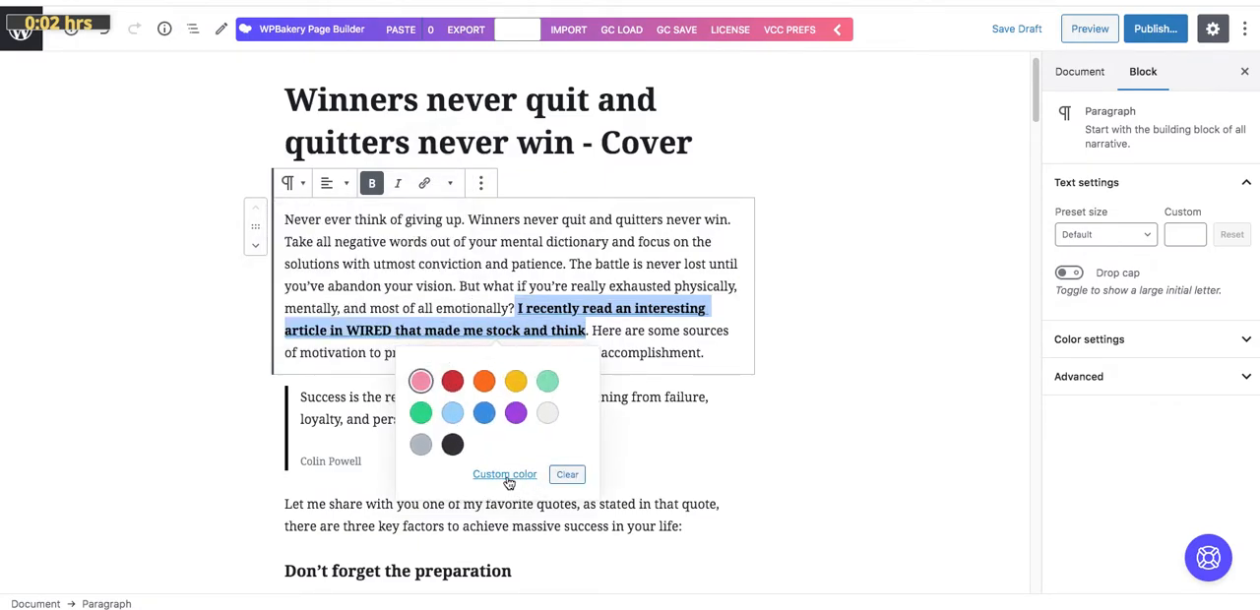
{"action": "left_click", "coordinate": [482, 417]}
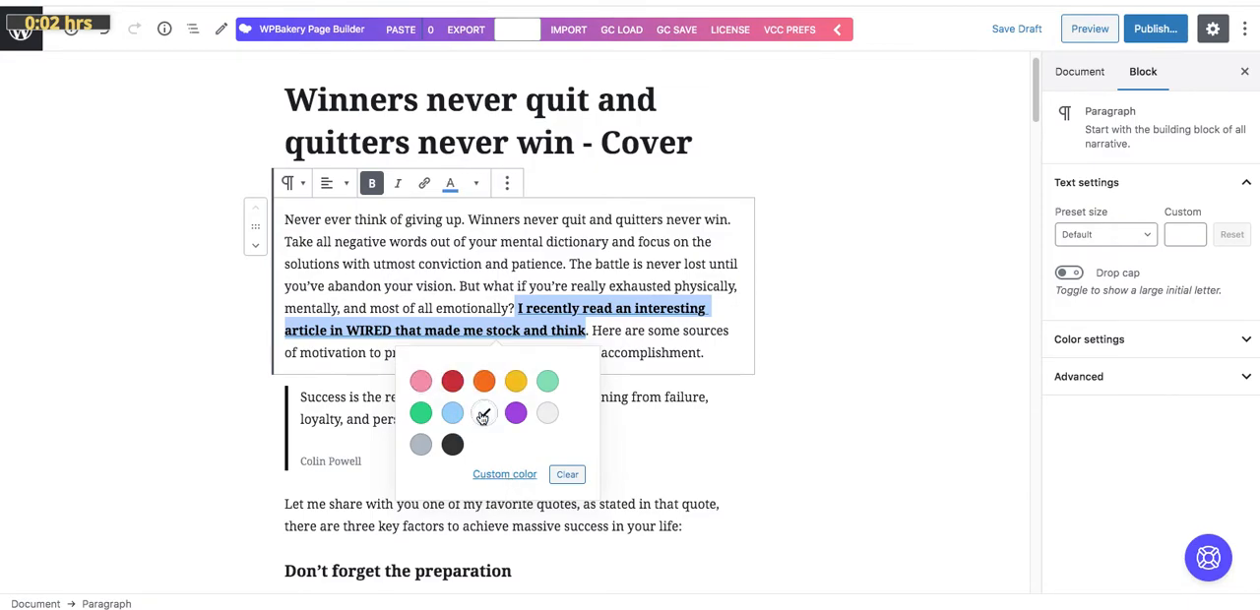
{"action": "left_click", "coordinate": [704, 411]}
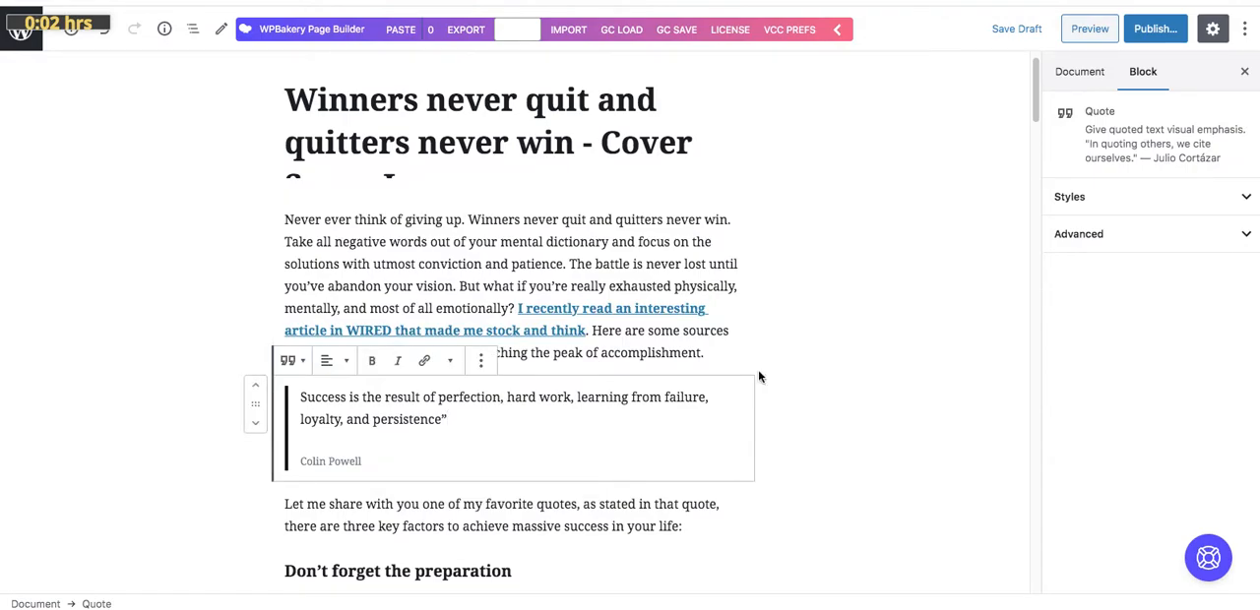
Preview the post to examine the linked sentence's formatting, then go back to the editor
{"action": "left_click", "coordinate": [1086, 28]}
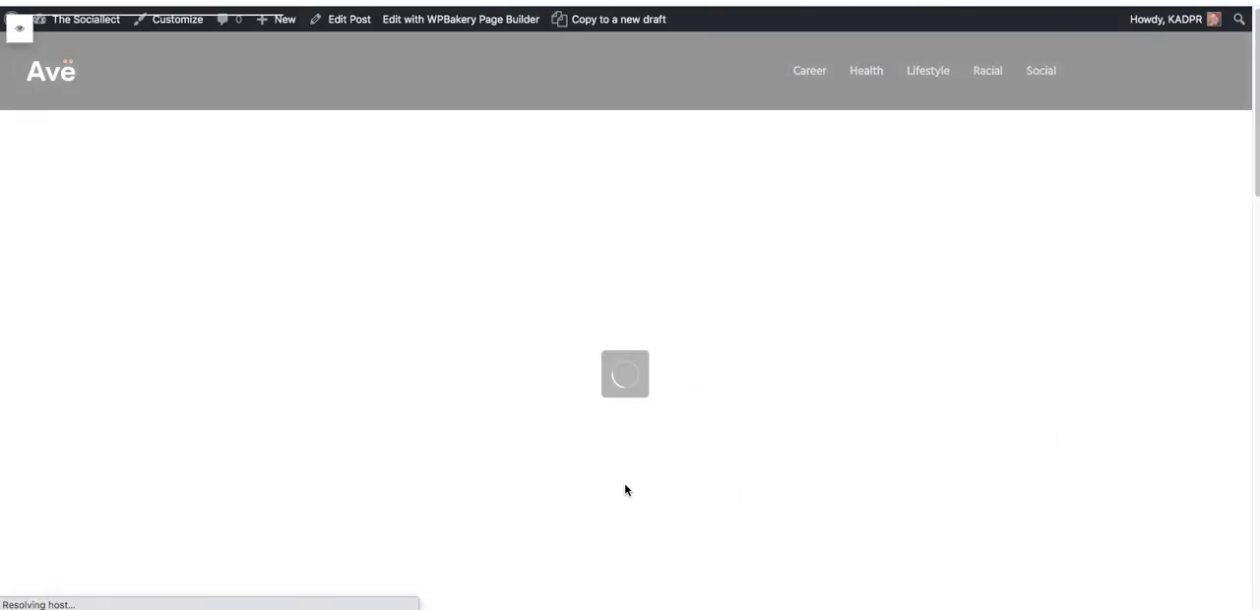
{"action": "scroll", "coordinate": [593, 475], "scroll_direction": "down", "scroll_amount": 5}
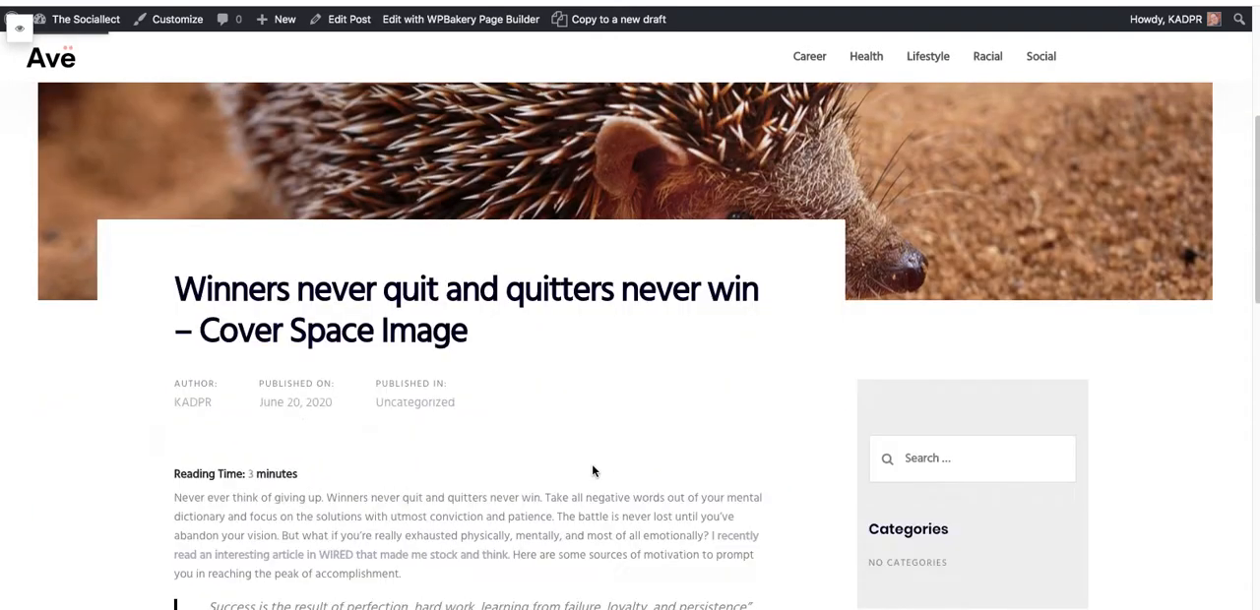
{"action": "scroll", "coordinate": [593, 471], "scroll_direction": "down", "scroll_amount": 5}
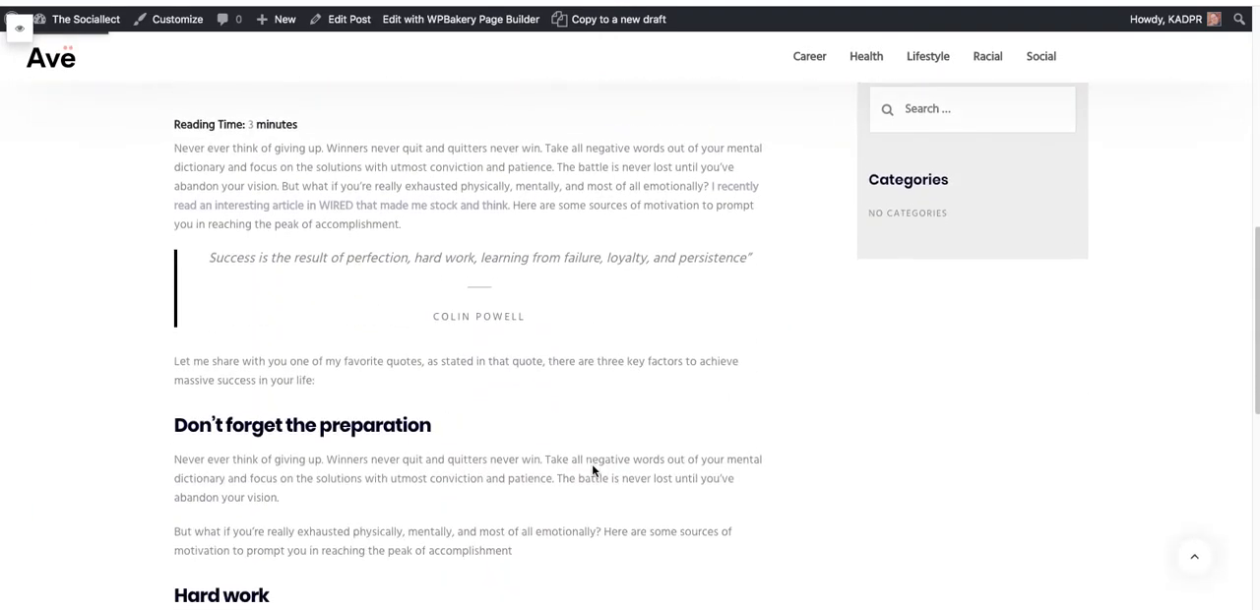
{"action": "scroll", "coordinate": [591, 463], "scroll_direction": "up", "scroll_amount": 1}
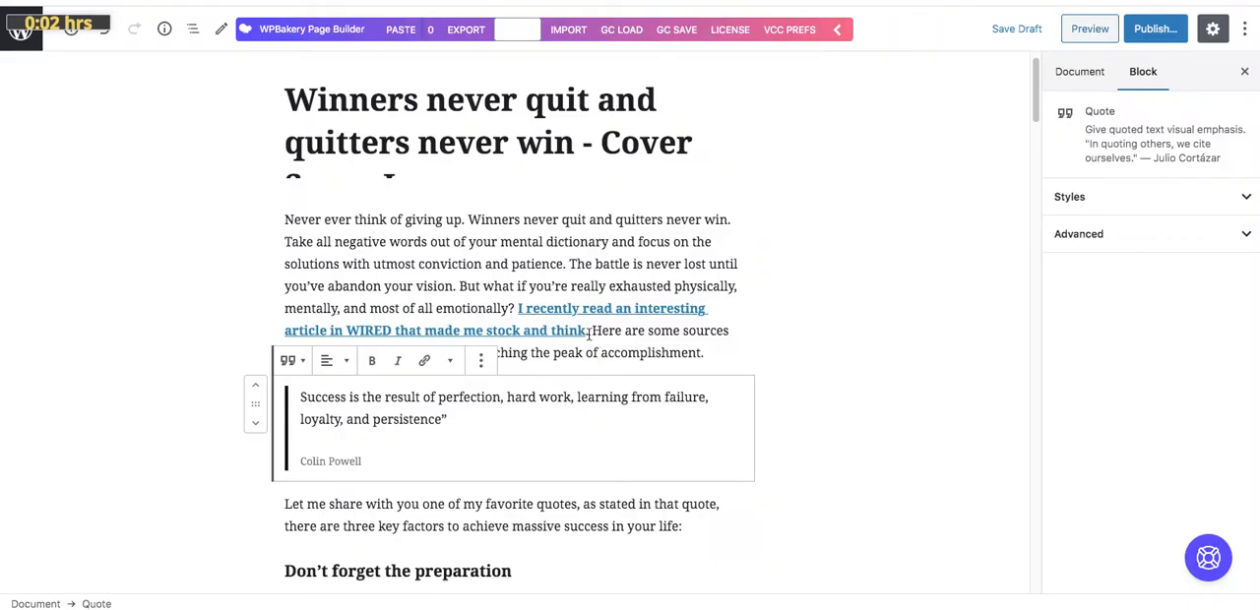
Check which text color is assigned to the linked WIRED sentence in the first paragraph
{"action": "left_click_drag", "start_coordinate": [586, 331], "coordinate": [516, 311]}
{"action": "key", "text": "ctrl+shift+k"}
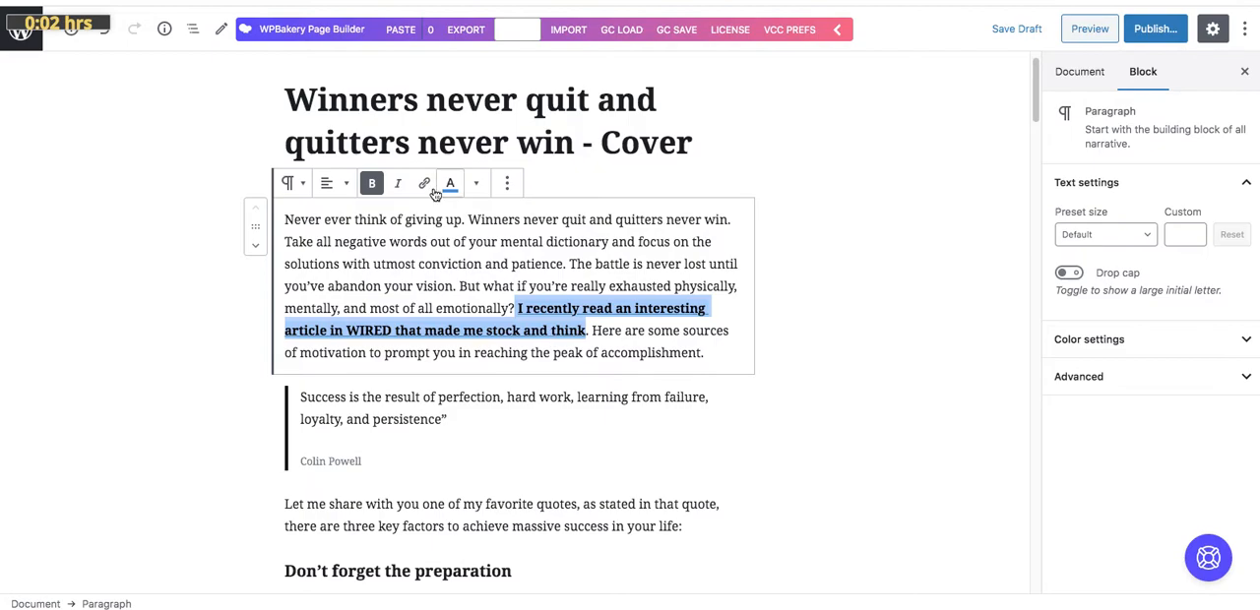
{"action": "left_click", "coordinate": [452, 185]}
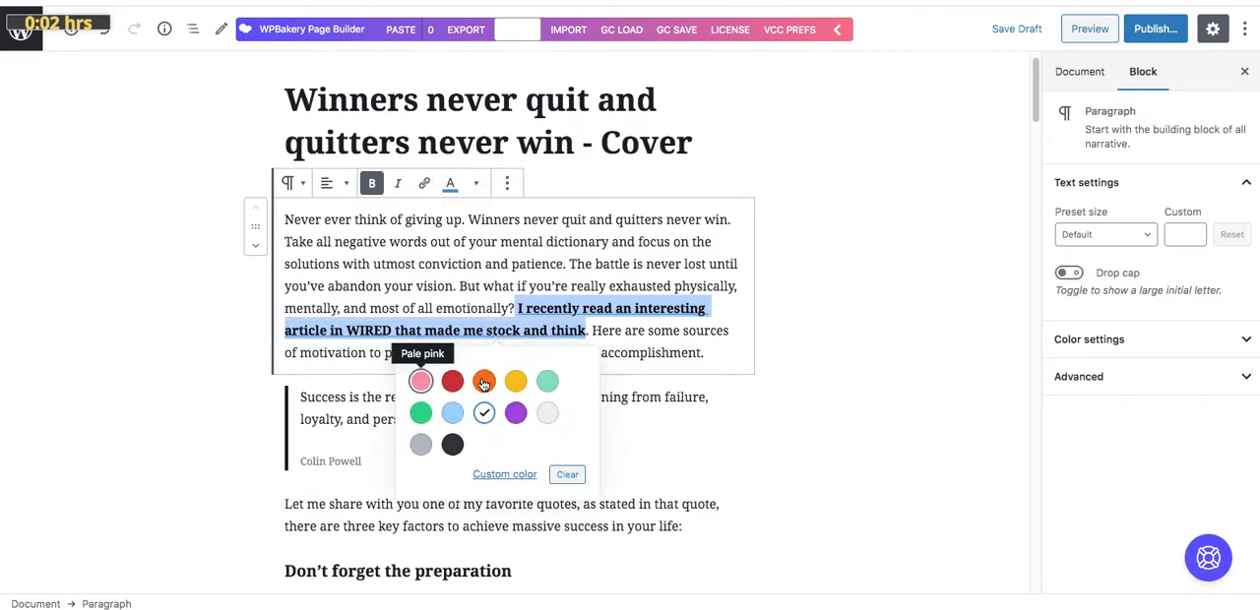
{"action": "left_click", "coordinate": [774, 406]}
Publish the post with its existing visibility and date settings
{"action": "left_click", "coordinate": [1147, 31]}
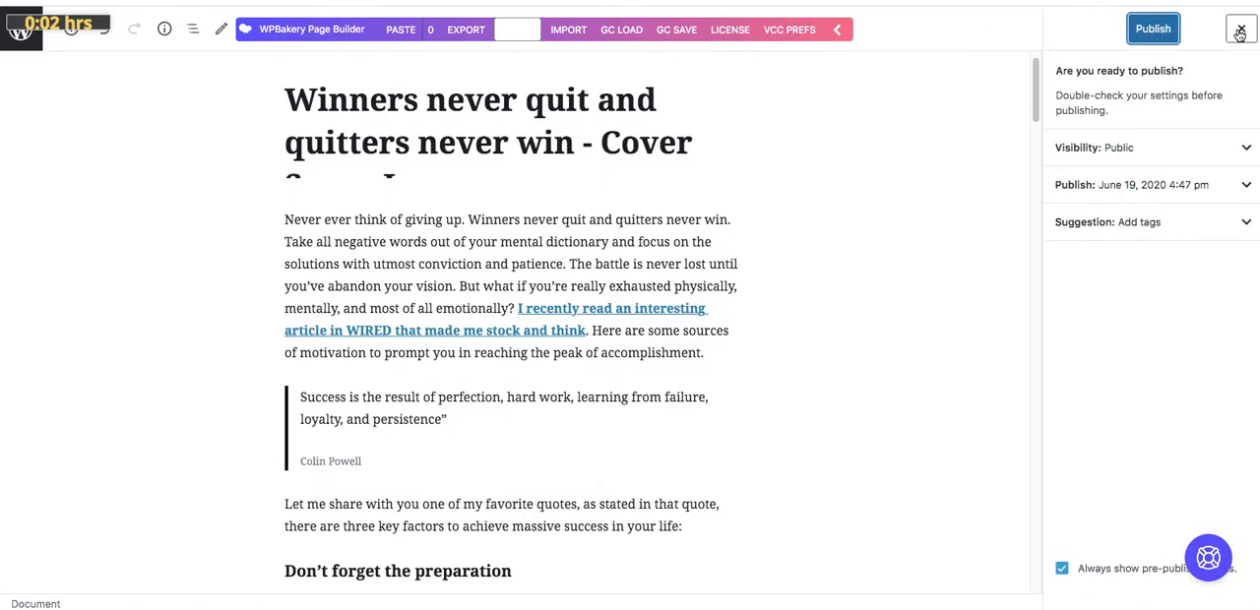
{"action": "left_click", "coordinate": [1237, 30]}
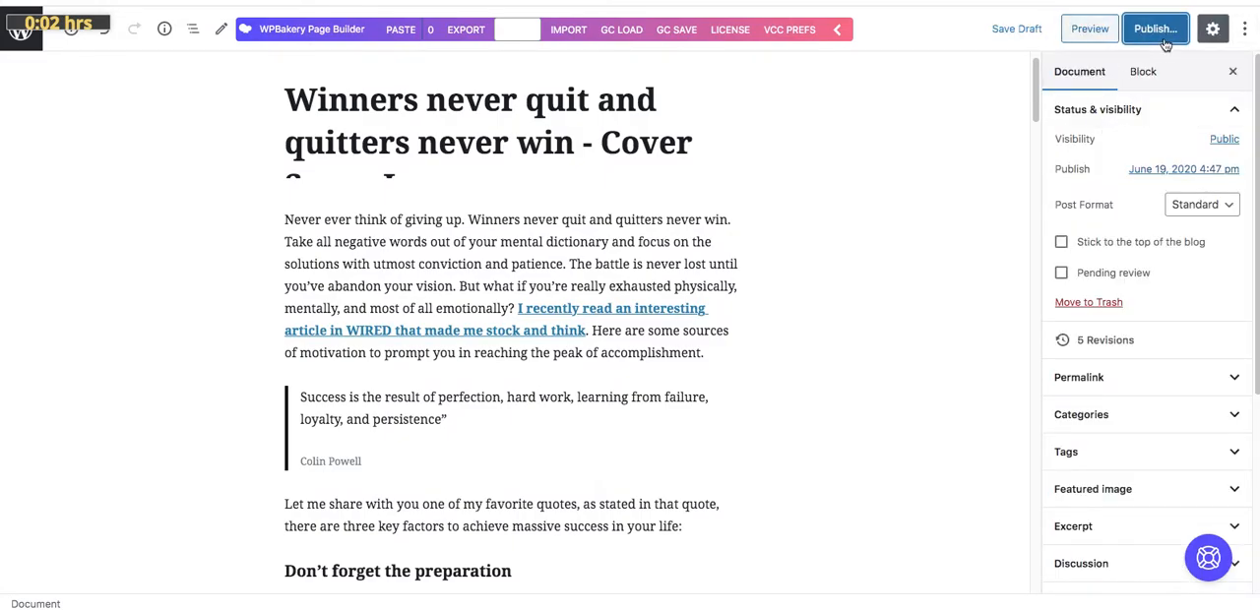
{"action": "left_click", "coordinate": [1160, 31]}
{"action": "left_click", "coordinate": [1159, 31]}
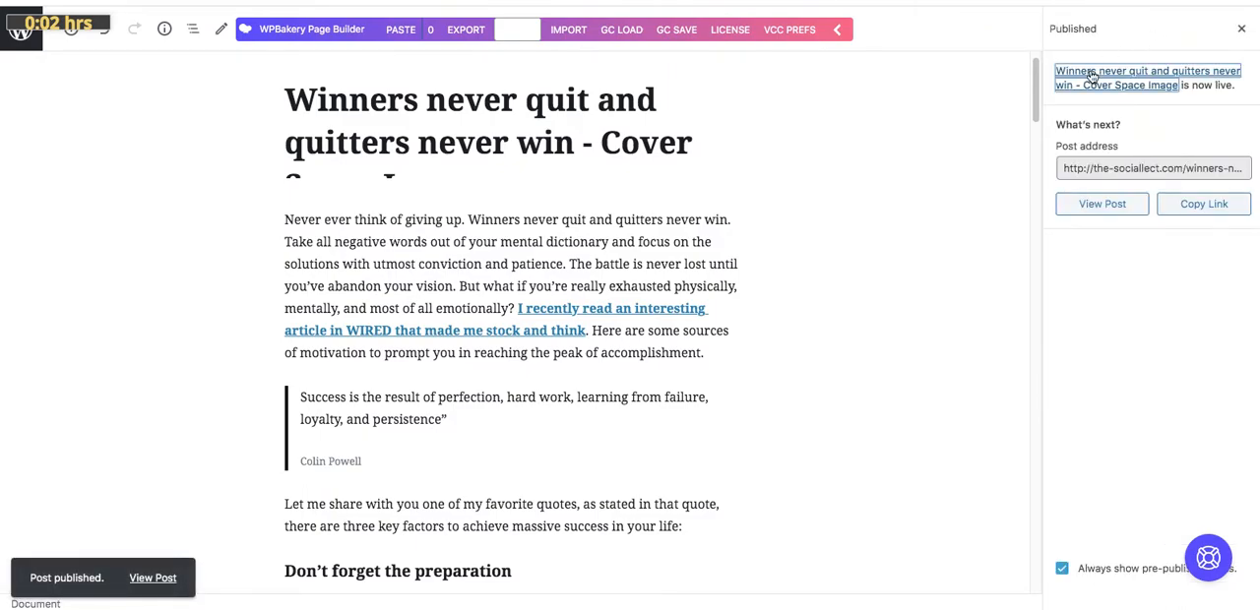
Open the published post and examine the linked sentence, quote and section headings on the live page
{"action": "left_click", "coordinate": [1101, 210]}
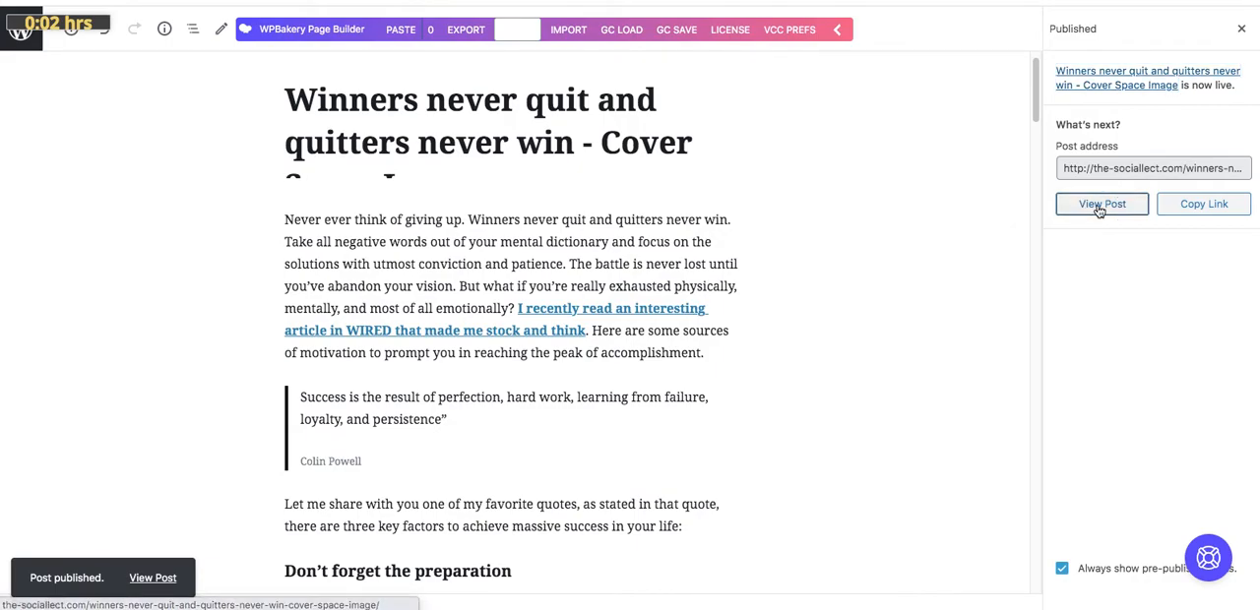
{"action": "scroll", "coordinate": [562, 308], "scroll_direction": "down", "scroll_amount": 5}
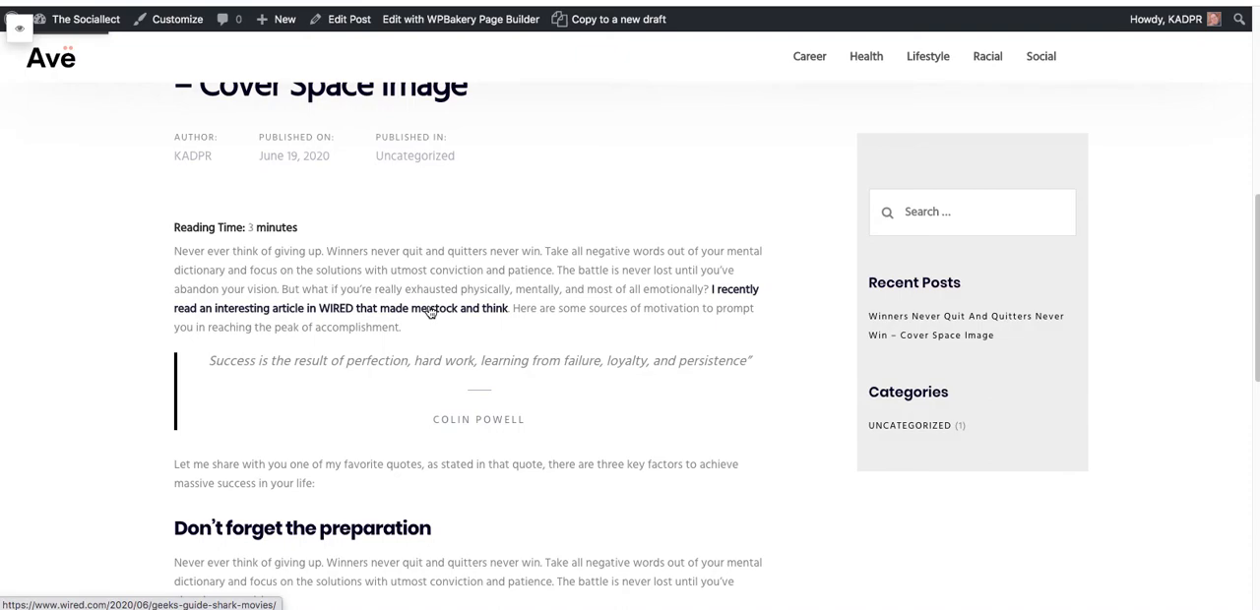
{"action": "scroll", "coordinate": [446, 358], "scroll_direction": "down", "scroll_amount": 1}
{"action": "scroll", "coordinate": [446, 358], "scroll_direction": "down", "scroll_amount": 1}
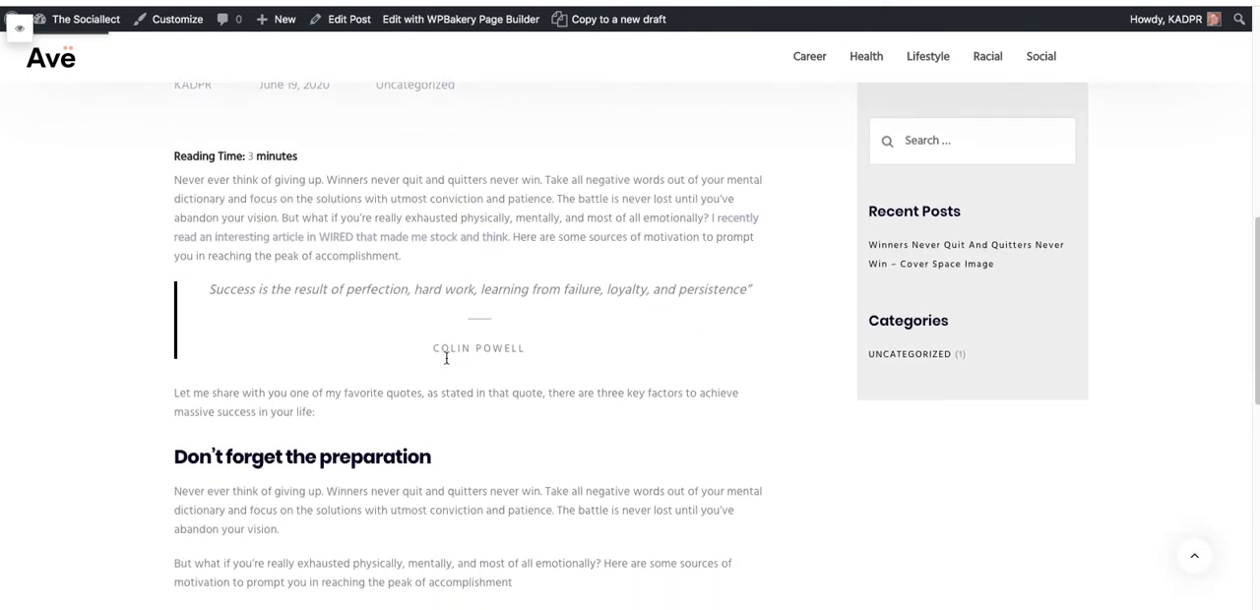
{"action": "scroll", "coordinate": [446, 360], "scroll_direction": "down", "scroll_amount": 1}
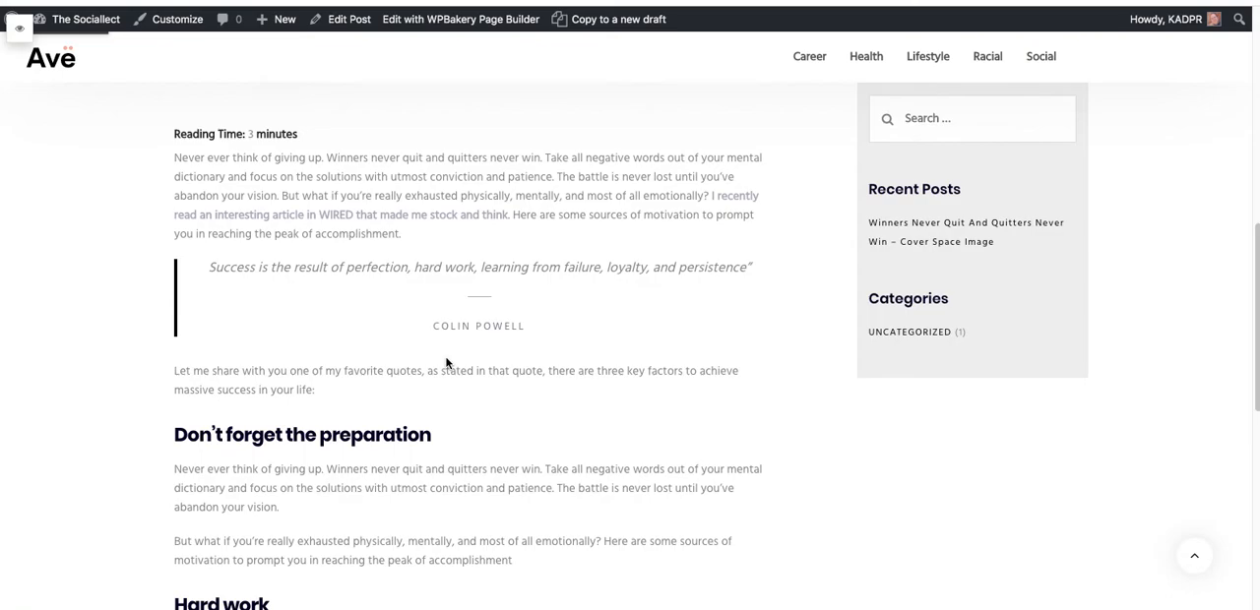
{"action": "scroll", "coordinate": [446, 362], "scroll_direction": "down", "scroll_amount": 1}
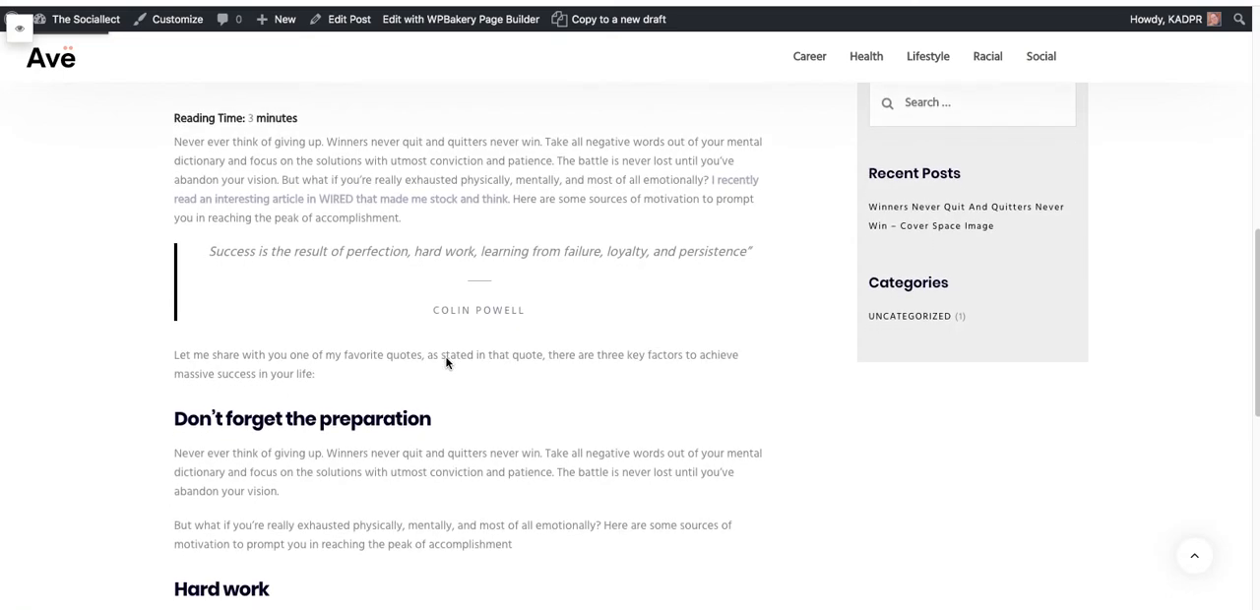
{"action": "scroll", "coordinate": [446, 360], "scroll_direction": "down", "scroll_amount": 2}
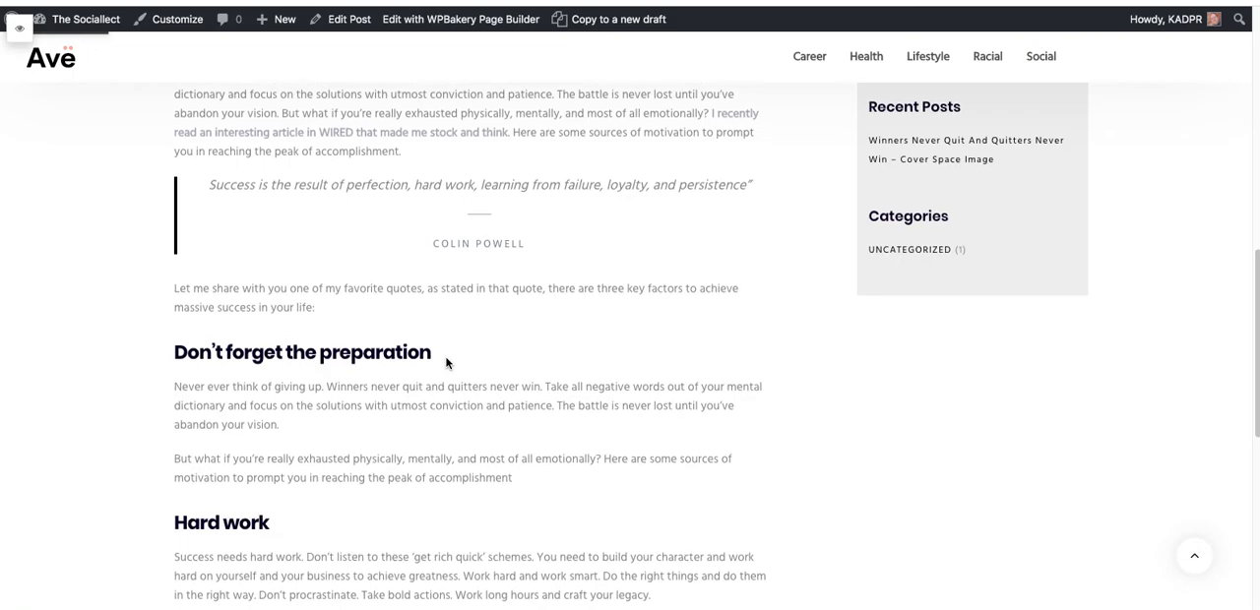
{"action": "scroll", "coordinate": [446, 363], "scroll_direction": "down", "scroll_amount": 1}
{"action": "scroll", "coordinate": [445, 363], "scroll_direction": "down", "scroll_amount": 5}
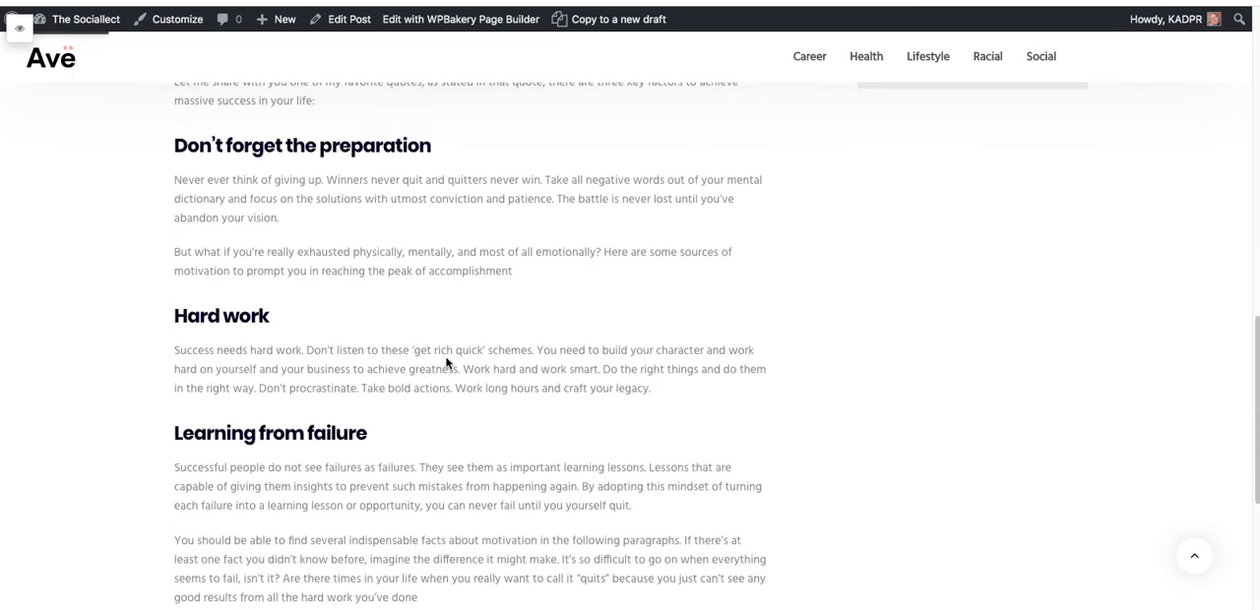
{"action": "scroll", "coordinate": [446, 363], "scroll_direction": "up", "scroll_amount": 5}
{"action": "scroll", "coordinate": [446, 363], "scroll_direction": "up", "scroll_amount": 2}
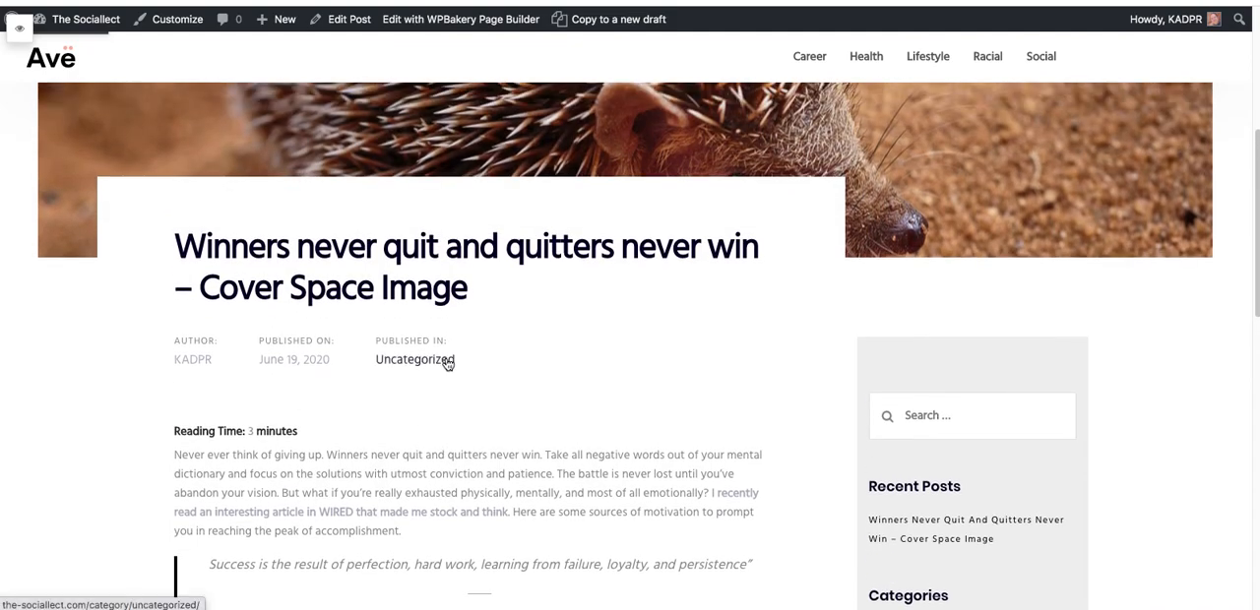
{"action": "scroll", "coordinate": [446, 361], "scroll_direction": "down", "scroll_amount": 3}
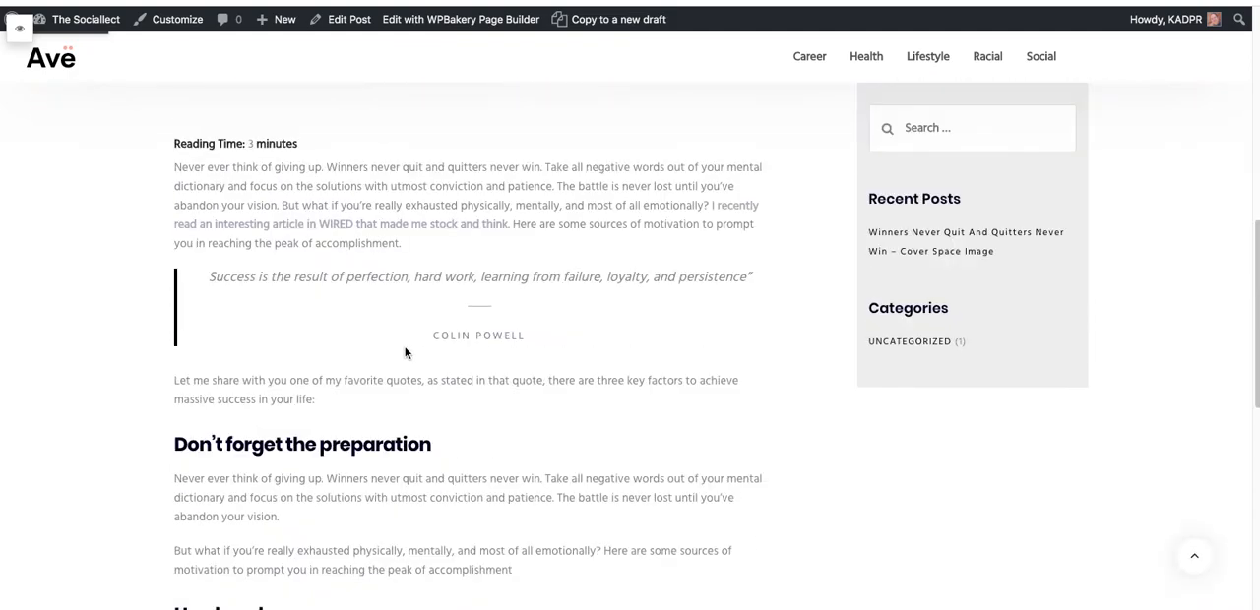